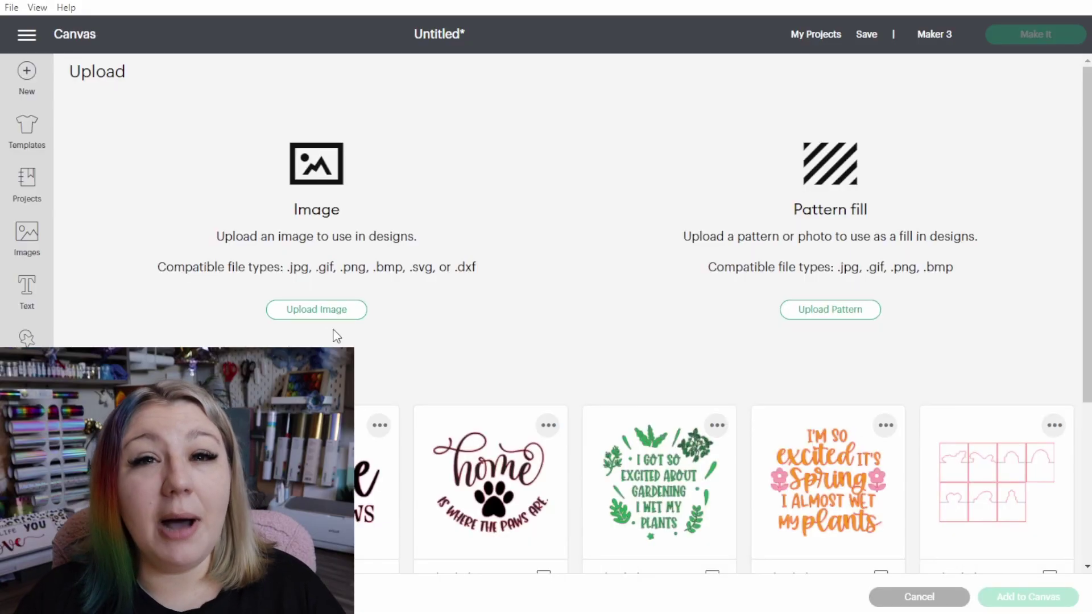
- Start an image upload from the computer to reach the drag-and-drop upload screen
click(315, 310)
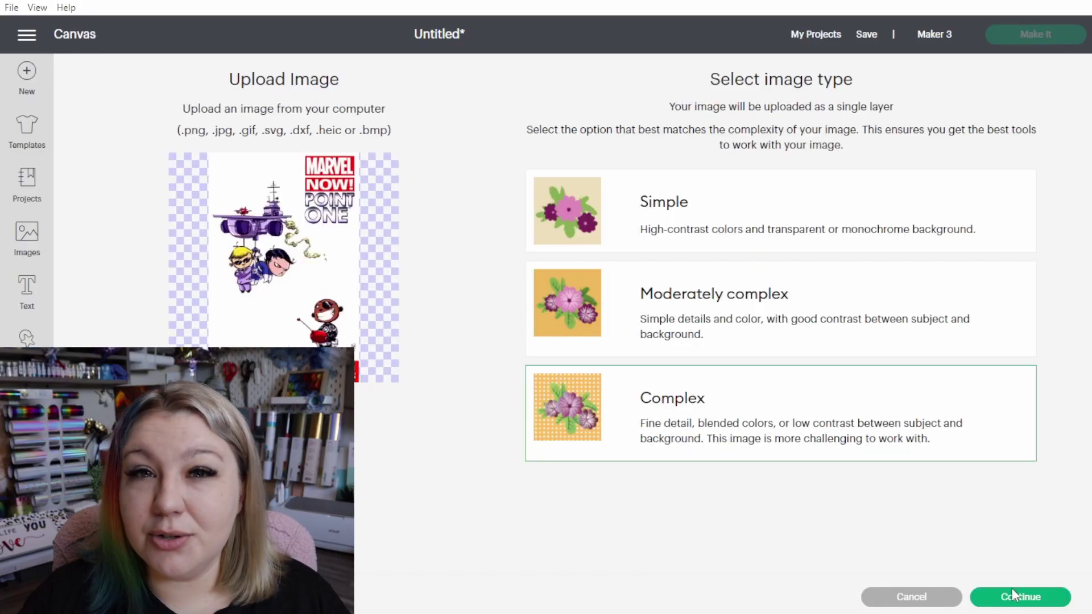
- Upload the comic cover image from the computer and give it a name
click(978, 595)
click(977, 595)
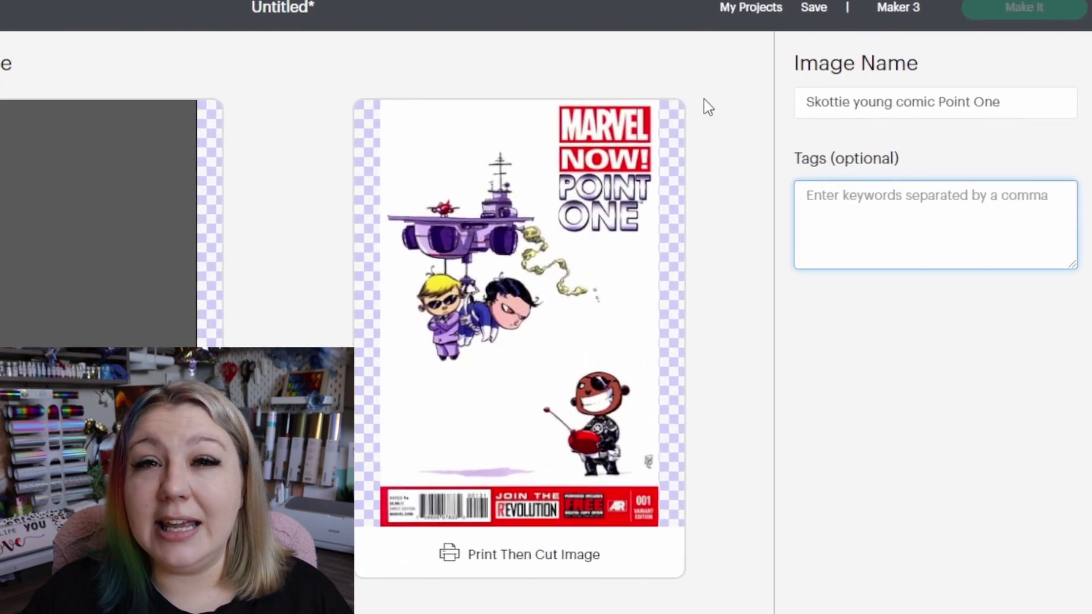
text(Skotti)
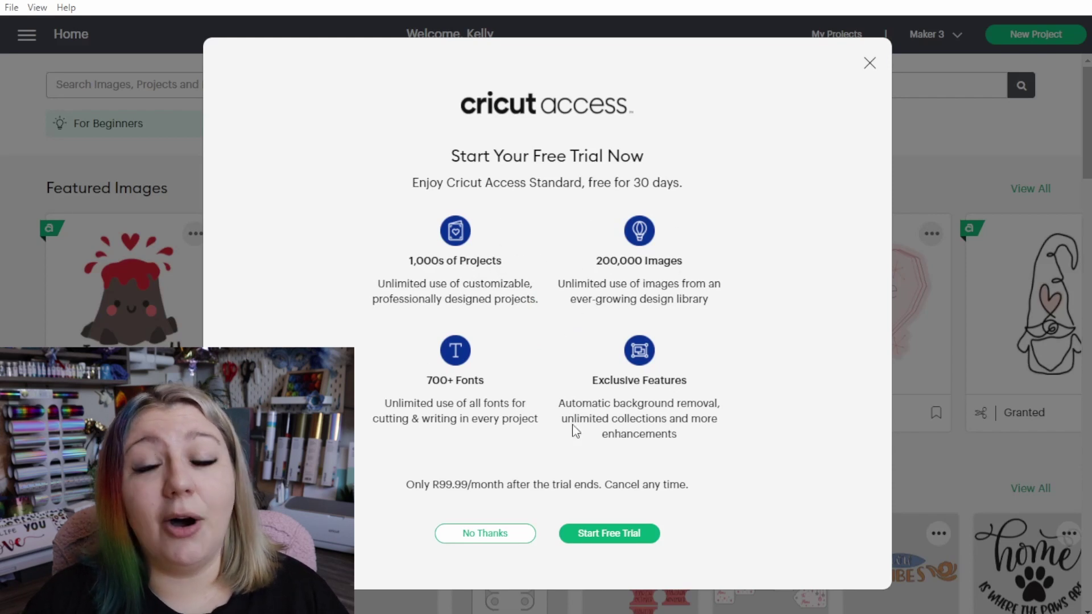
- Dismiss the Cricut Access free-trial offer and scroll through the home page's project collections
drag(482, 329, 420, 420)
click(497, 323)
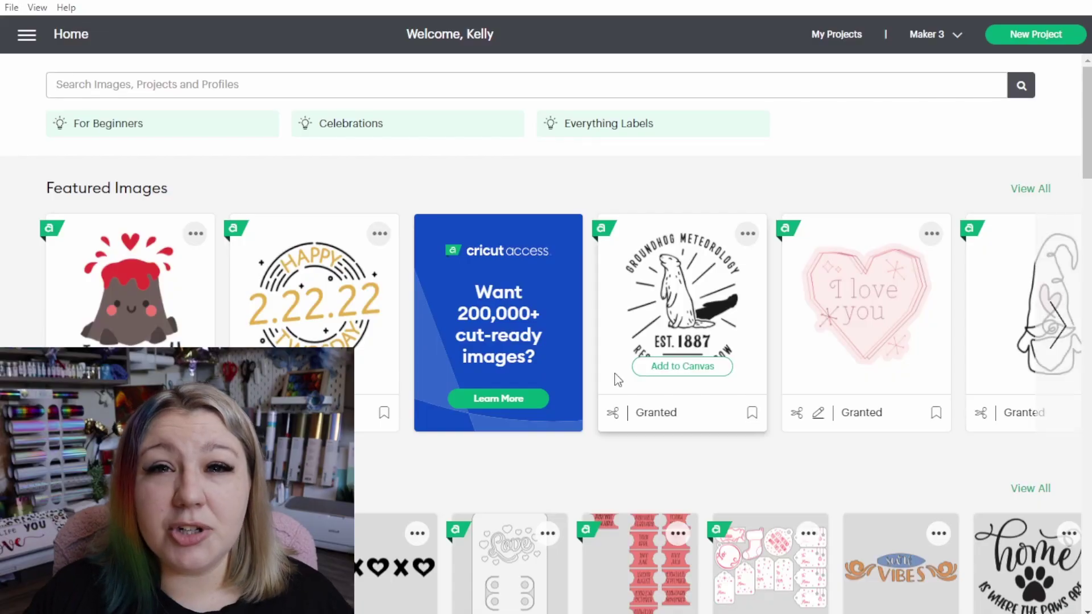
scroll(618, 380, down, 15)
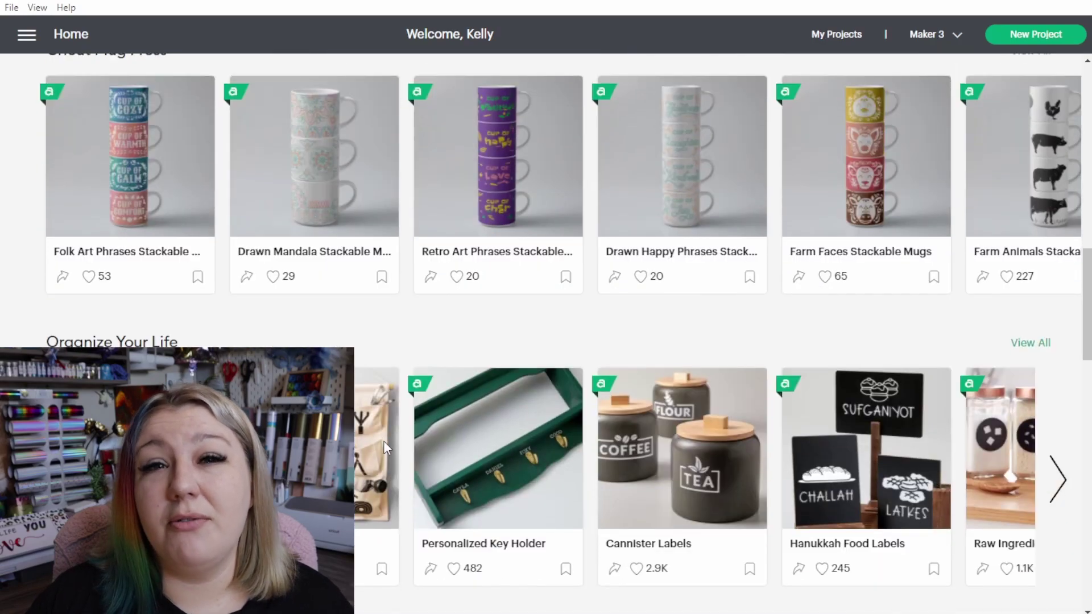
scroll(384, 442, down, 18)
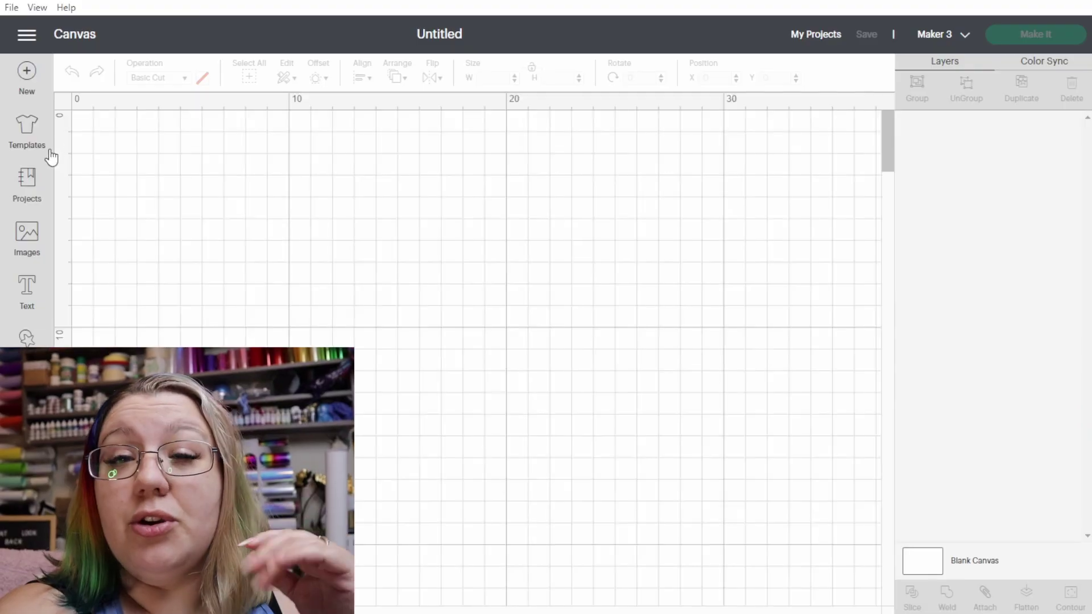
- Filter the Projects gallery to Cricut Community and scroll through the results
click(27, 183)
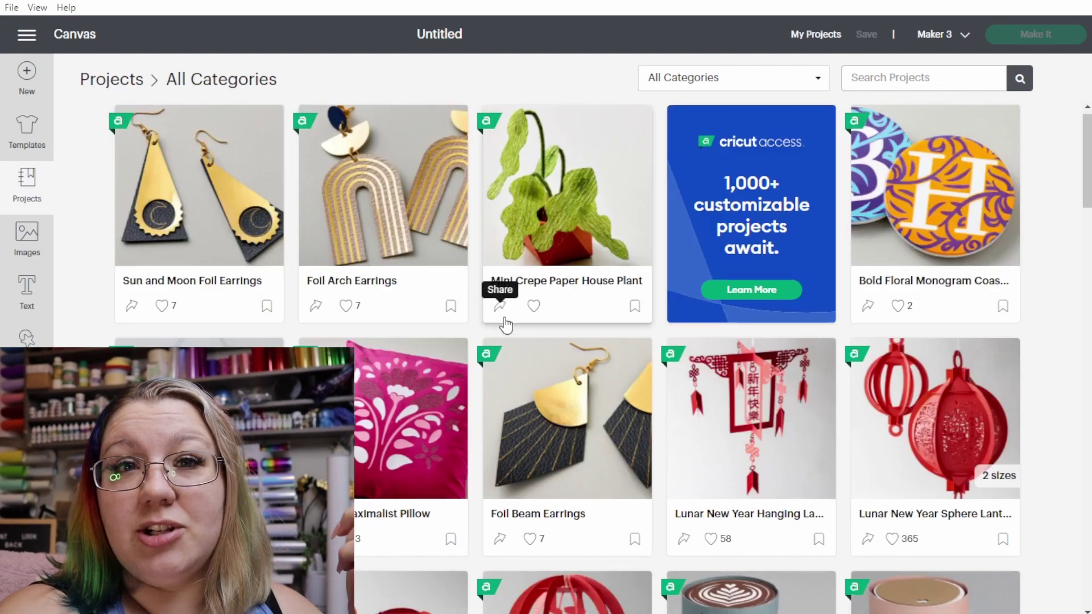
scroll(505, 325, down, 20)
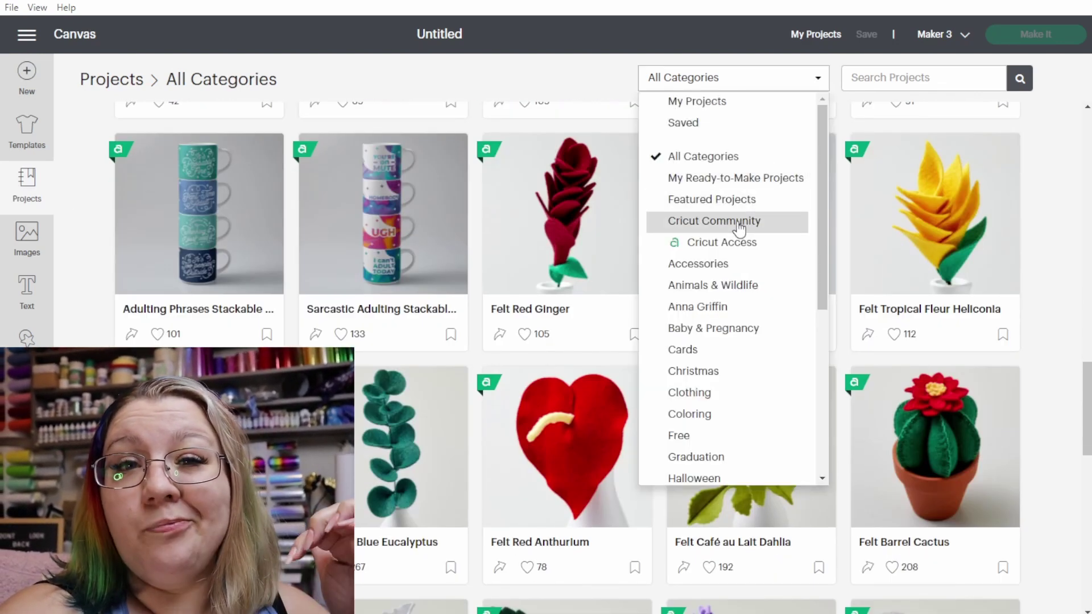
click(738, 223)
scroll(1063, 322, down, 13)
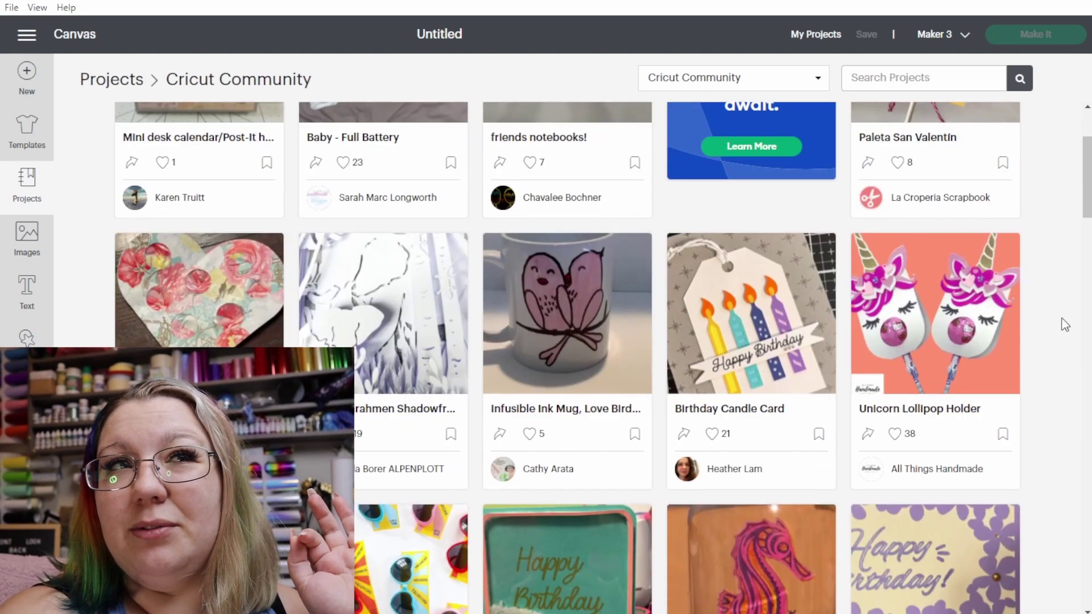
scroll(1065, 324, down, 6)
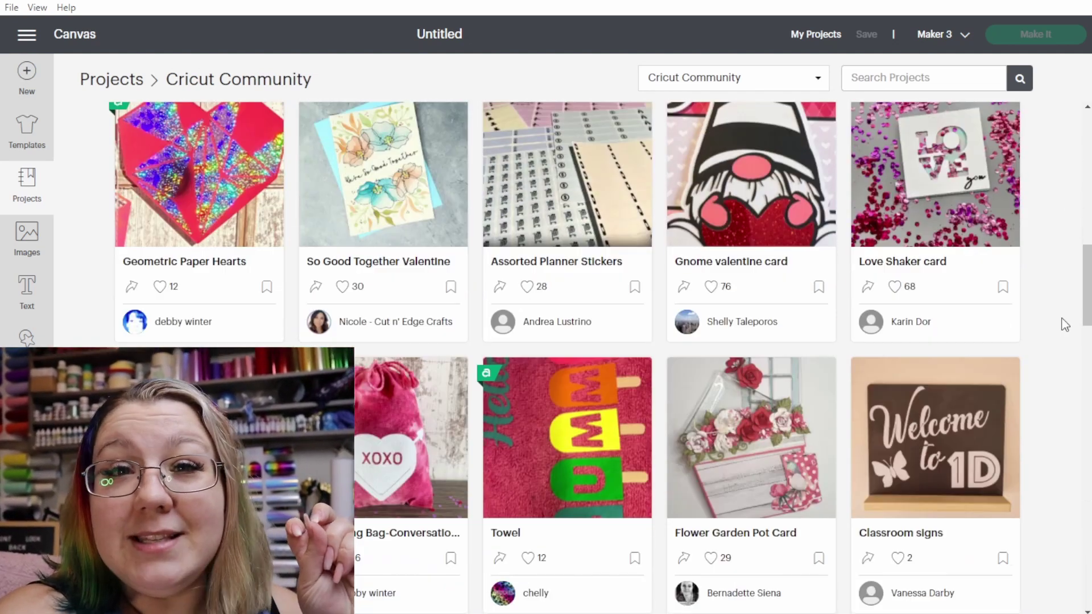
scroll(1065, 324, down, 17)
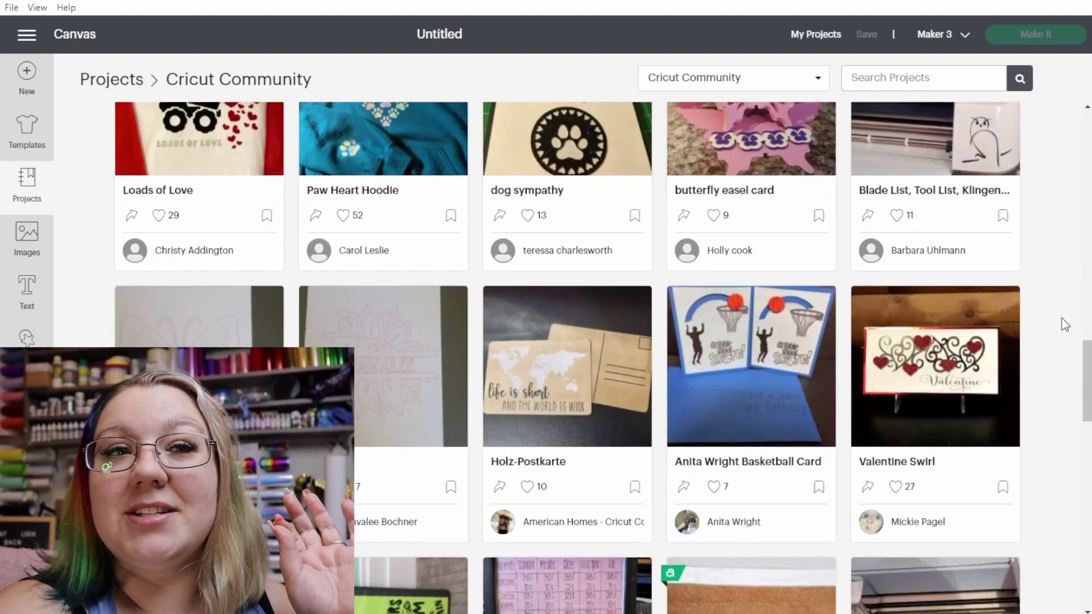
scroll(1065, 324, down, 5)
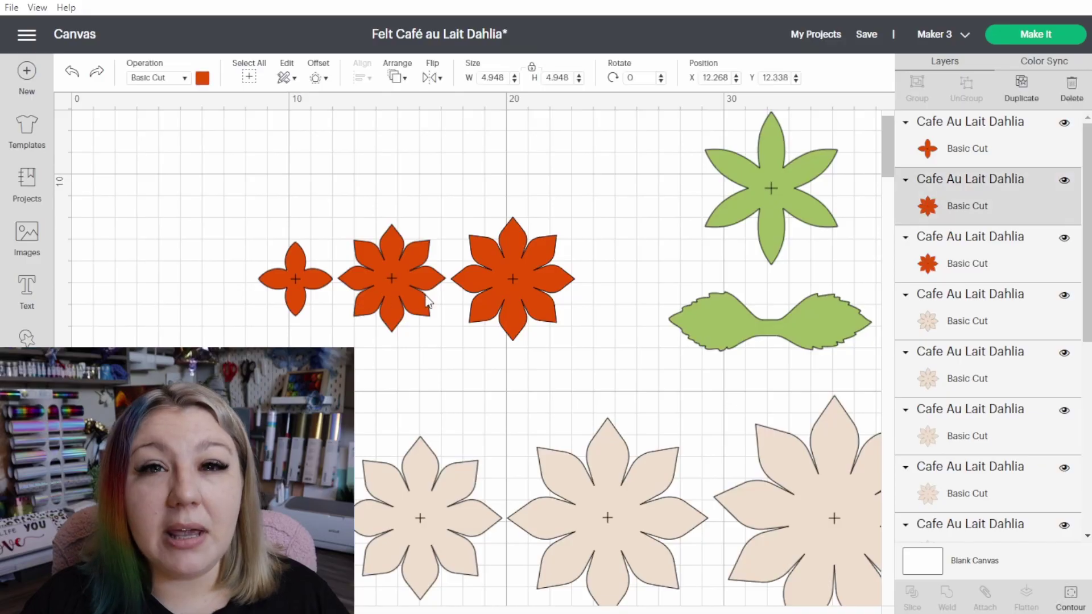
drag(372, 298, 496, 295)
- Rotate the big orange flower, centre the small four-petal flower on it, and group the three layers
drag(579, 212, 466, 195)
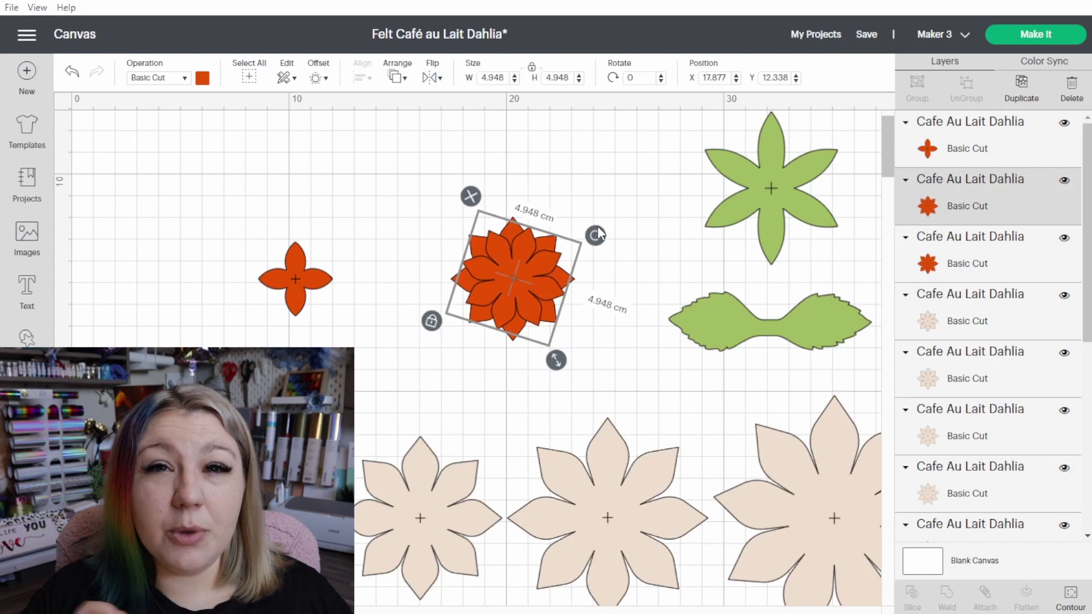
drag(295, 278, 524, 278)
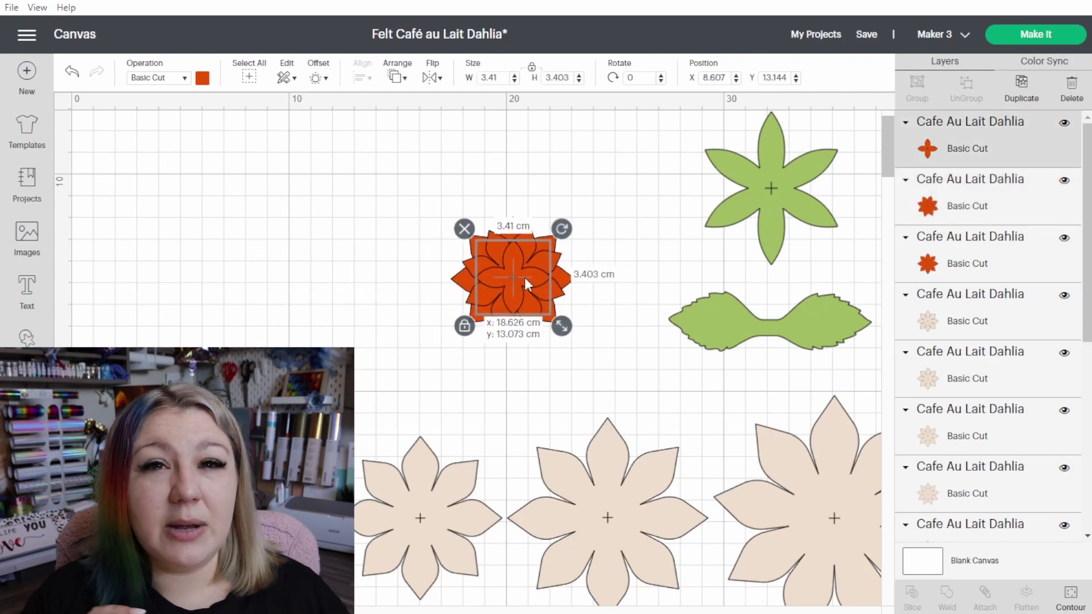
drag(402, 190, 569, 344)
drag(410, 225, 586, 337)
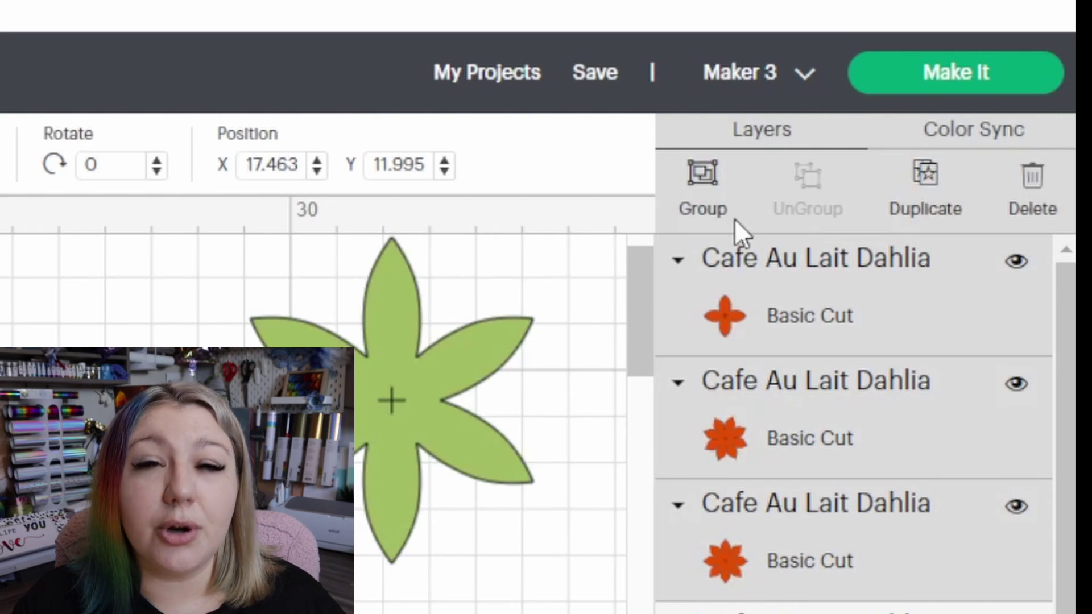
click(705, 191)
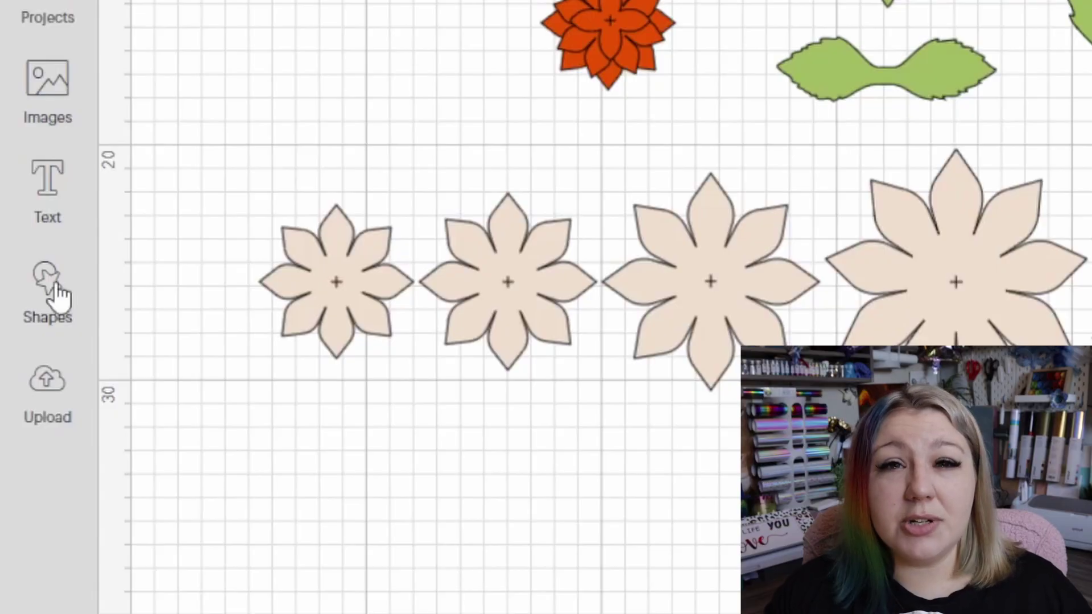
- Resize the green dahlia piece proportionally to a width of 29.2
click(55, 296)
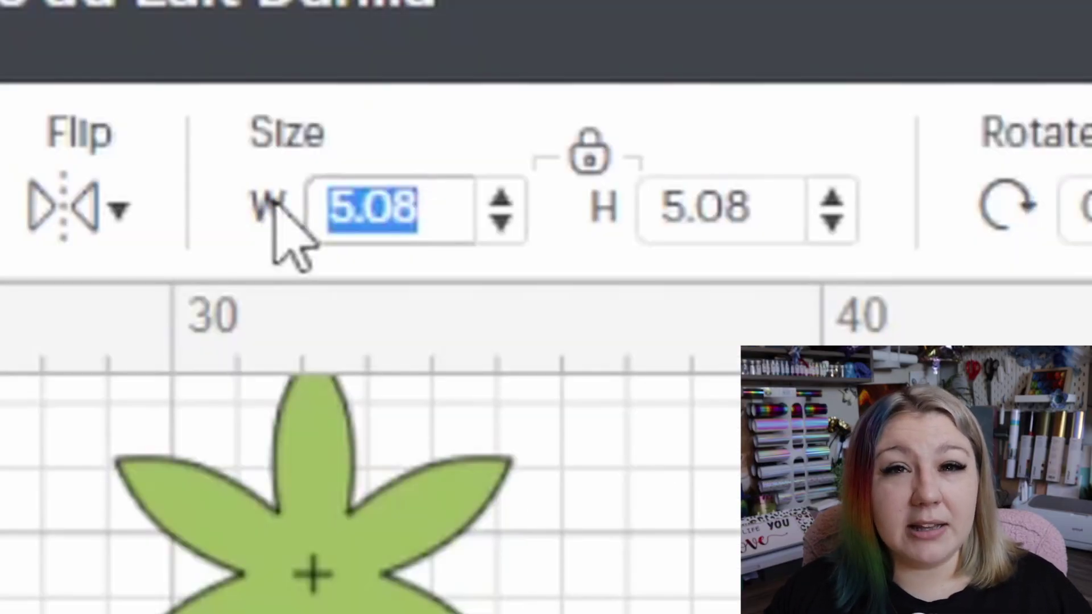
text(29.2)
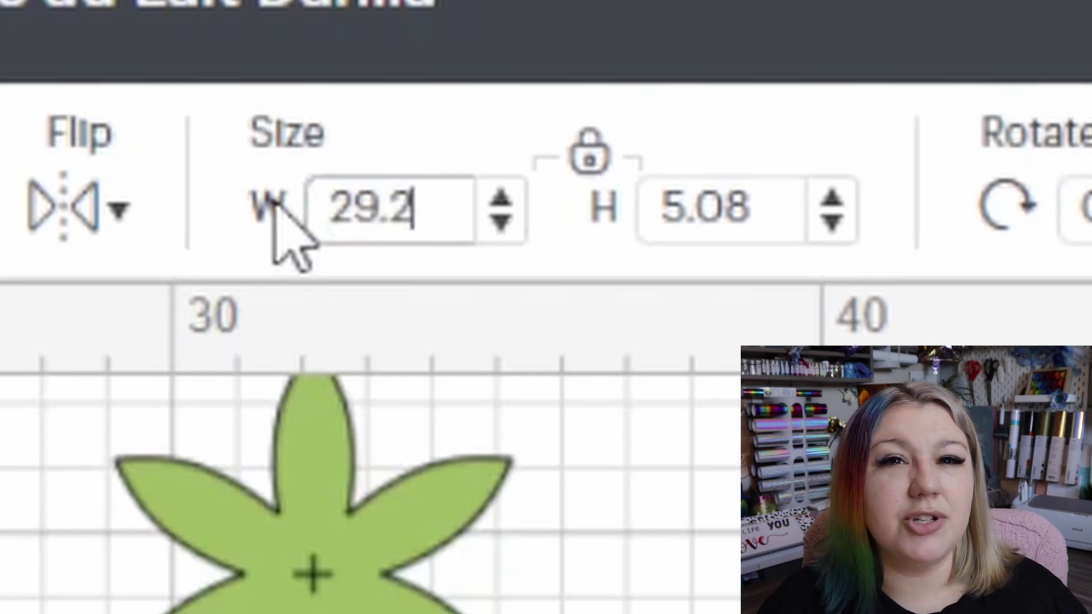
key(Return)
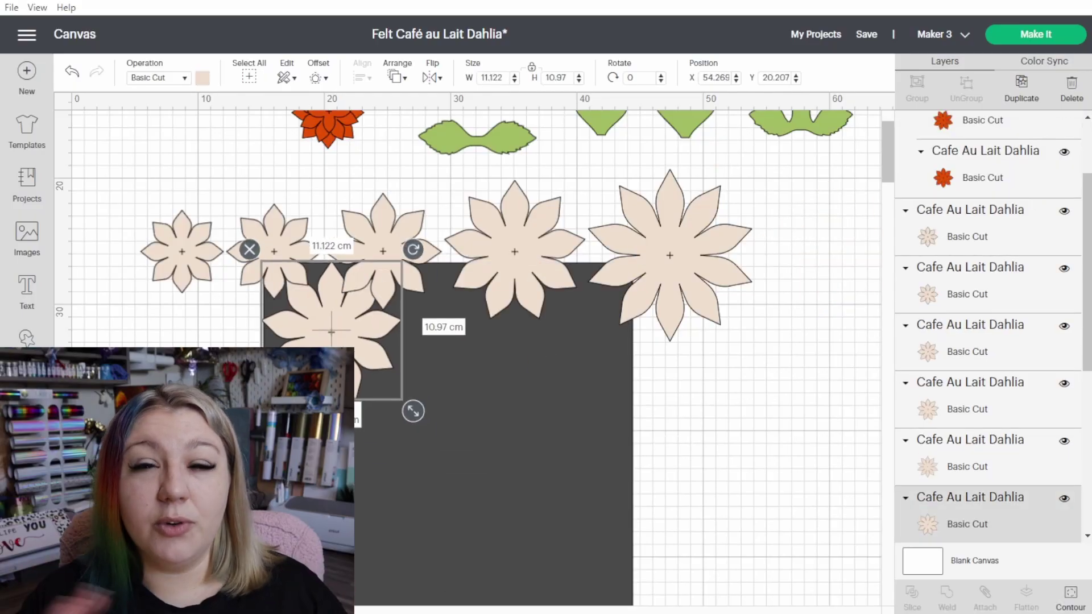
- Arrange and rotate the beige flowers onto the dark square, then select them all
drag(670, 255, 561, 329)
drag(489, 364, 496, 377)
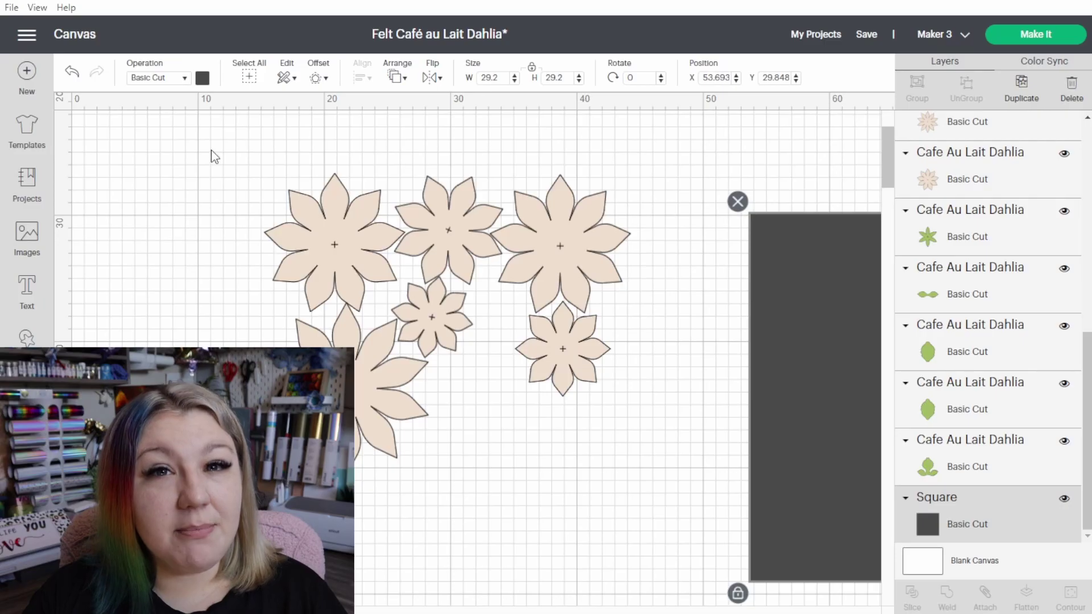
drag(211, 150, 649, 483)
- Attach the selected beige dahlia flowers together
right_click(416, 234)
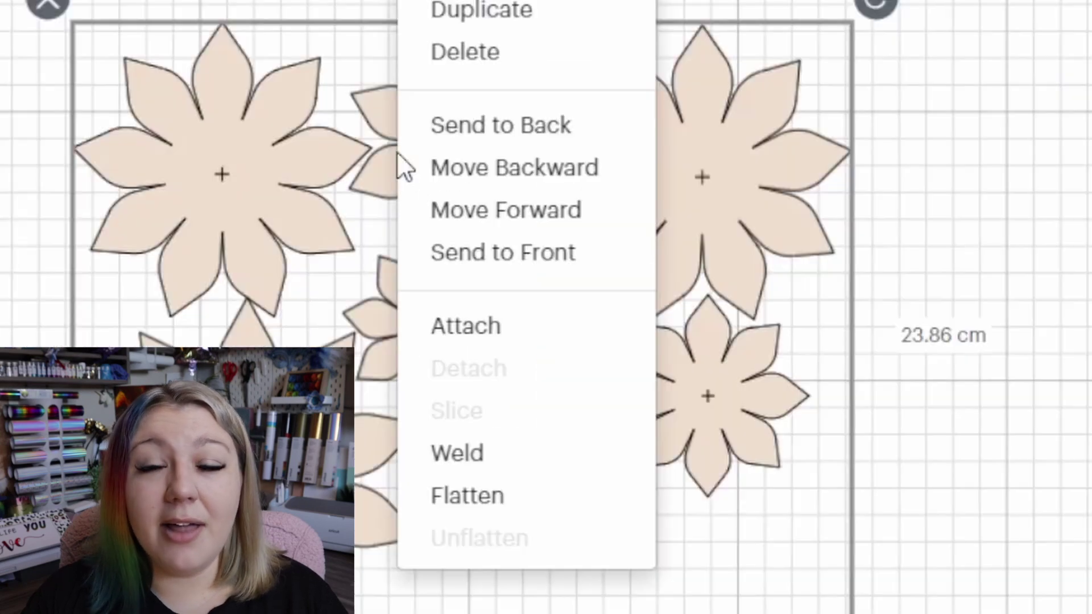
click(513, 334)
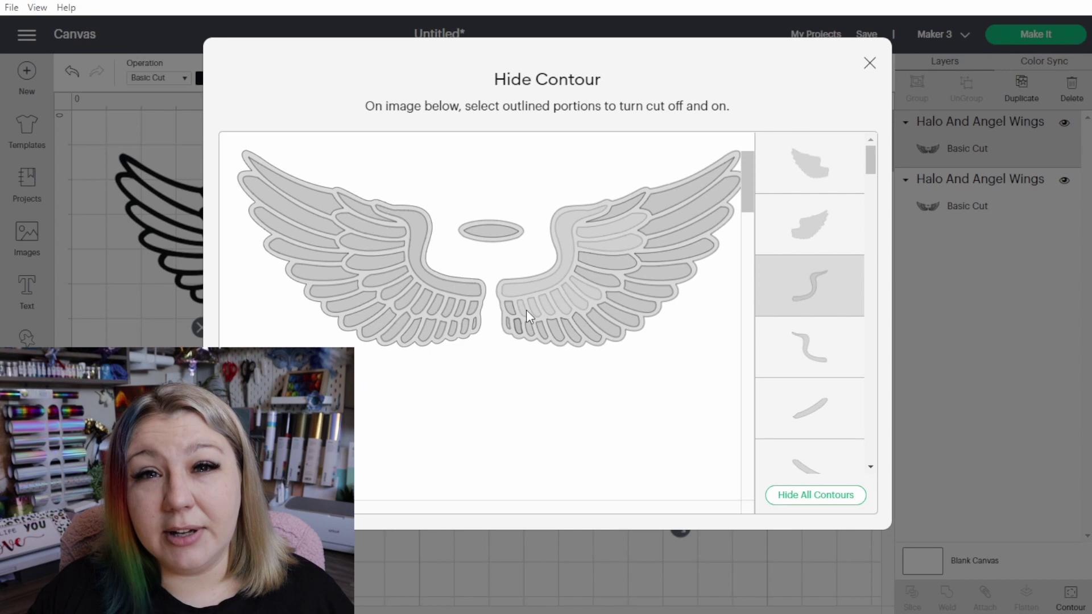
- Hide the left wing's inner curve, recolour the wing layer lavender, and place it on the black wings
click(373, 232)
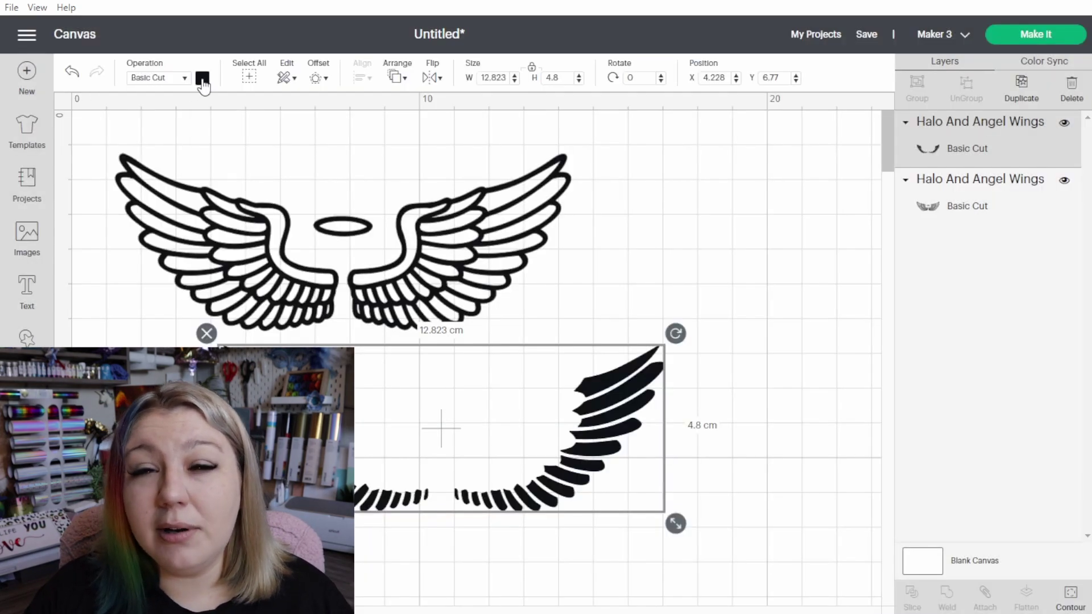
click(203, 78)
click(257, 203)
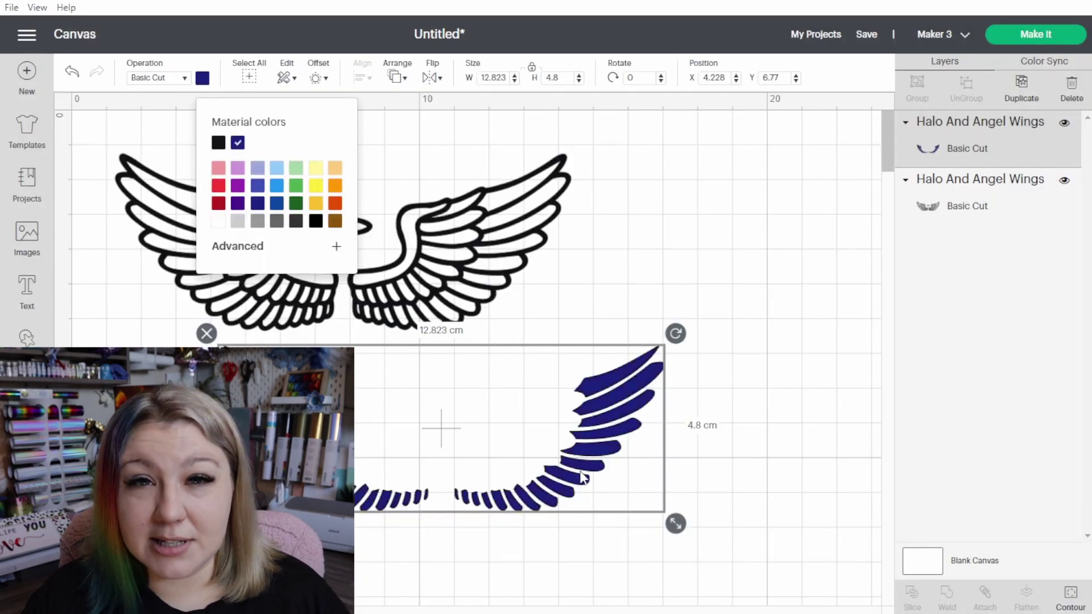
click(238, 168)
drag(550, 510, 457, 321)
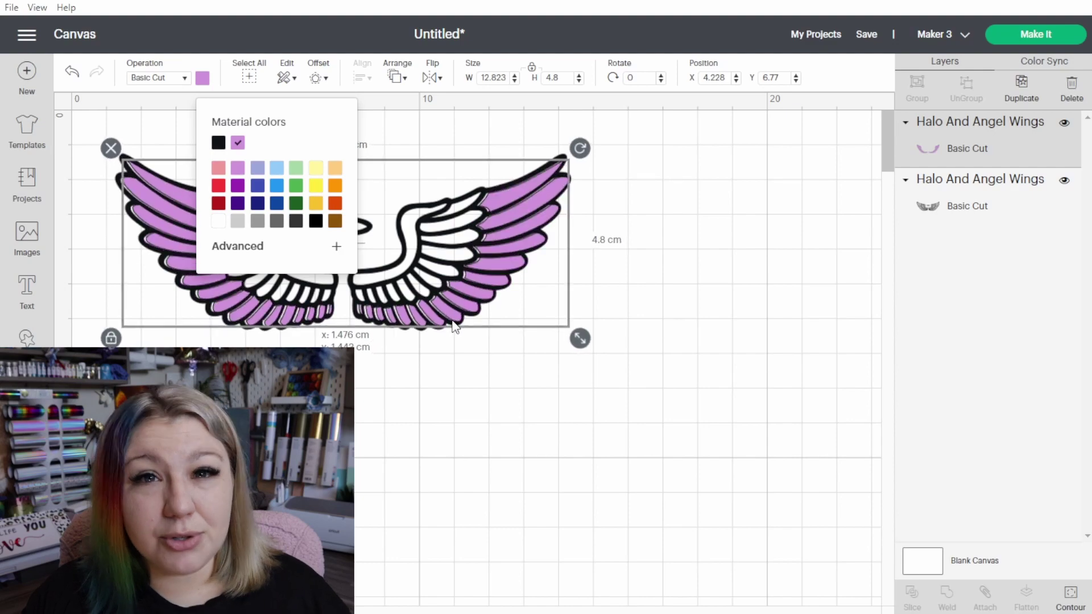
click(457, 409)
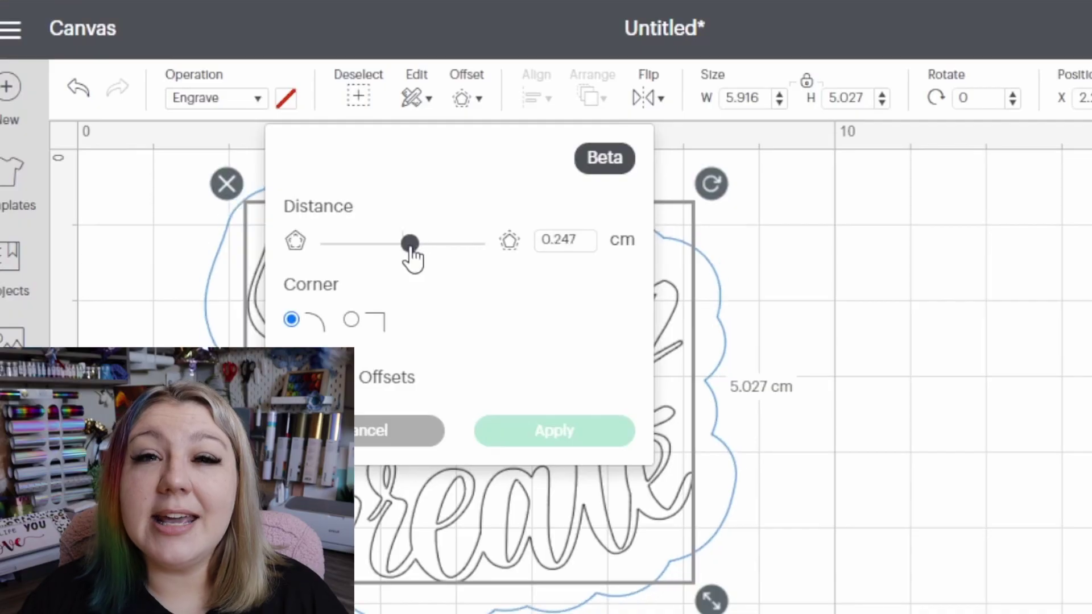
- Give the 'Create' text a negative offset distance of about -0.282 cm
drag(415, 261, 407, 259)
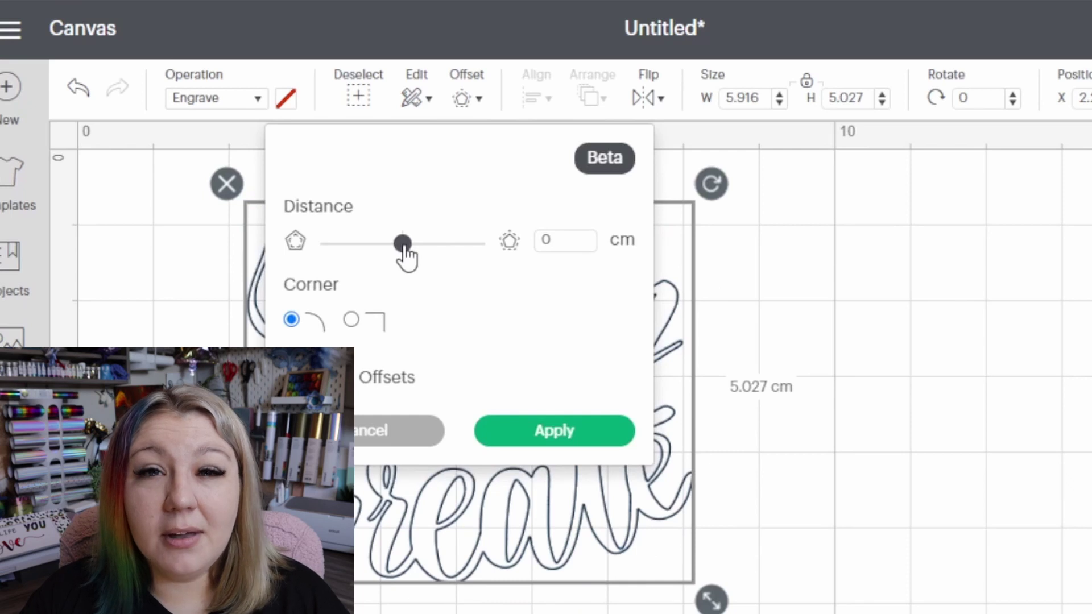
drag(404, 254, 396, 254)
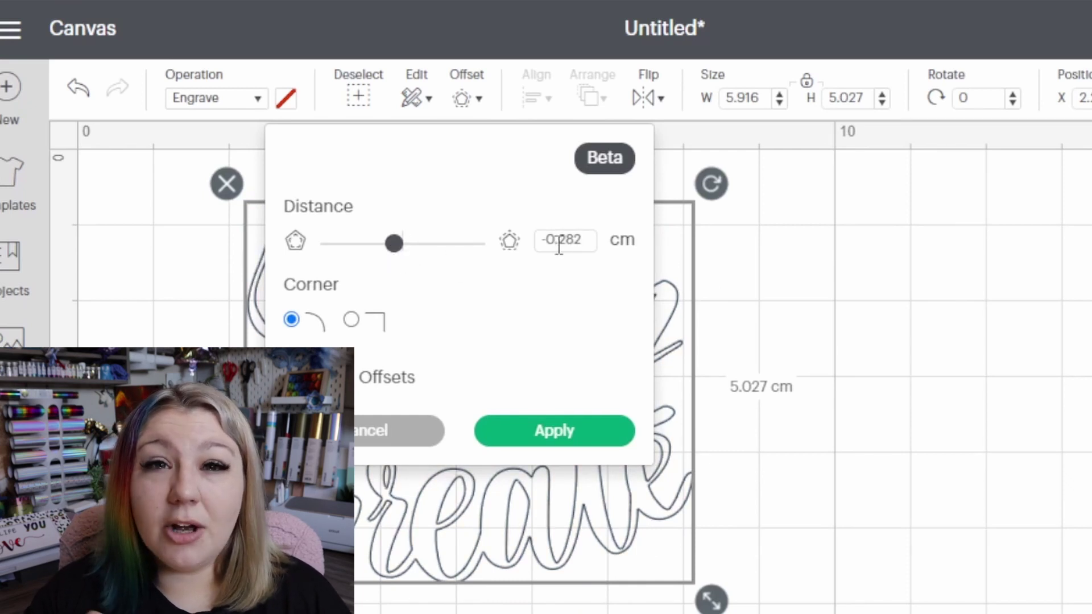
drag(560, 241, 577, 238)
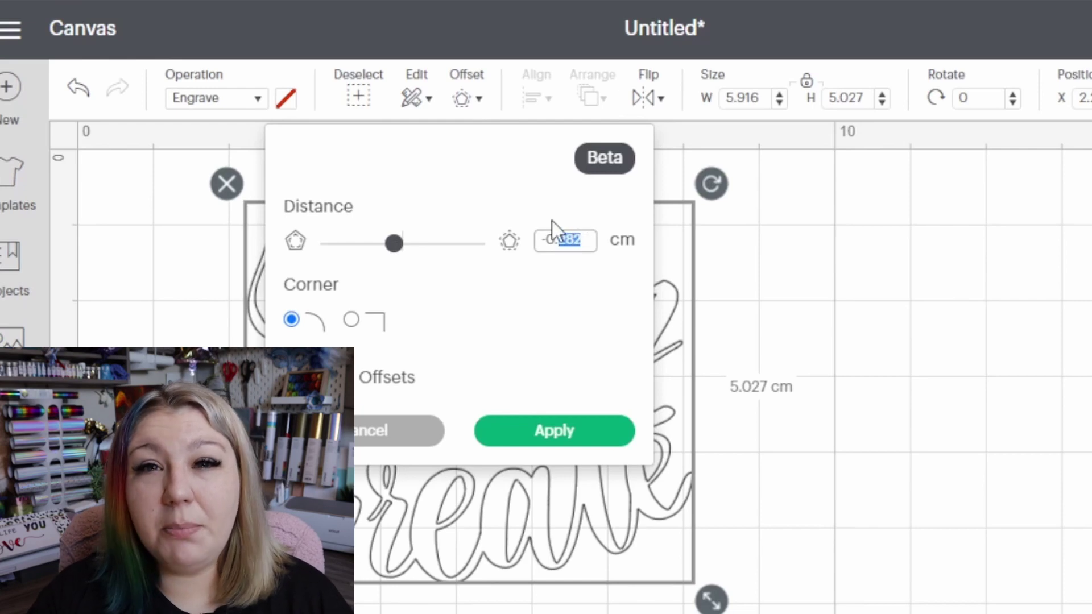
text(8)
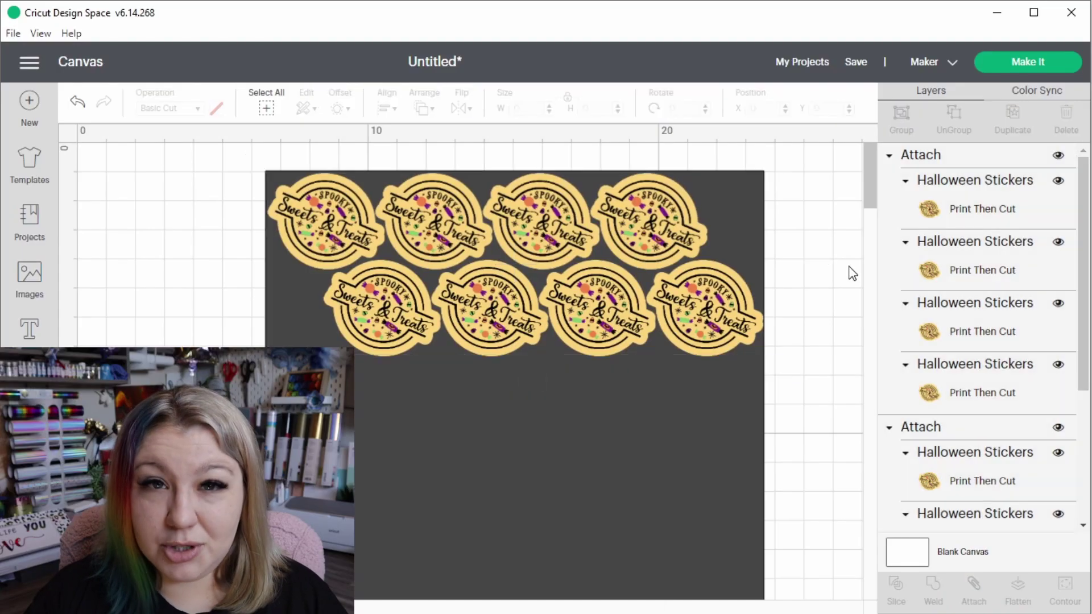
- Duplicate the Halloween sticker group and enlarge the dark background square to fit
right_click(675, 190)
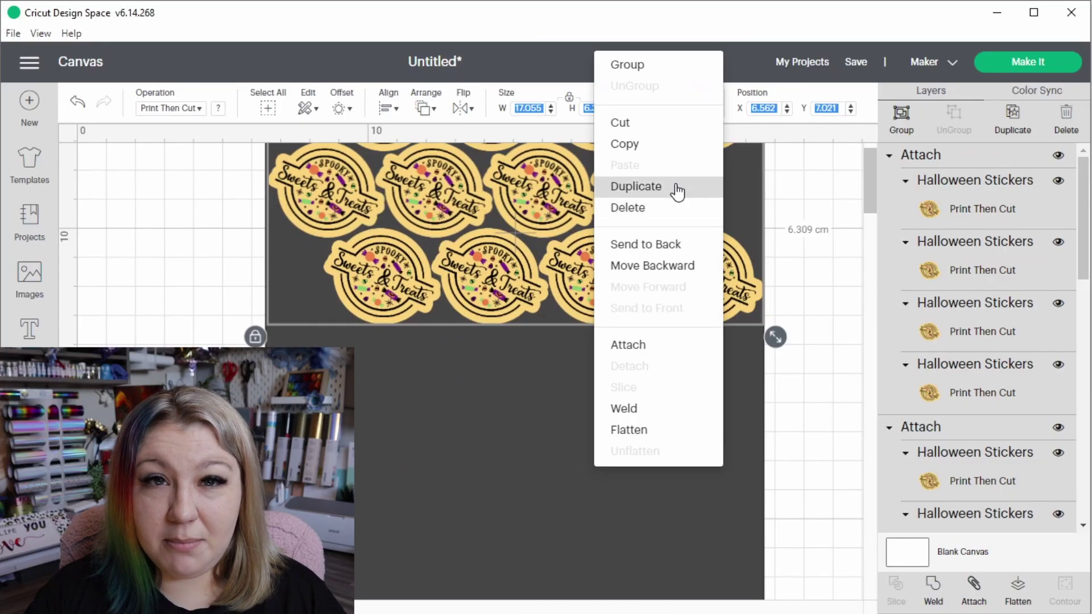
click(675, 190)
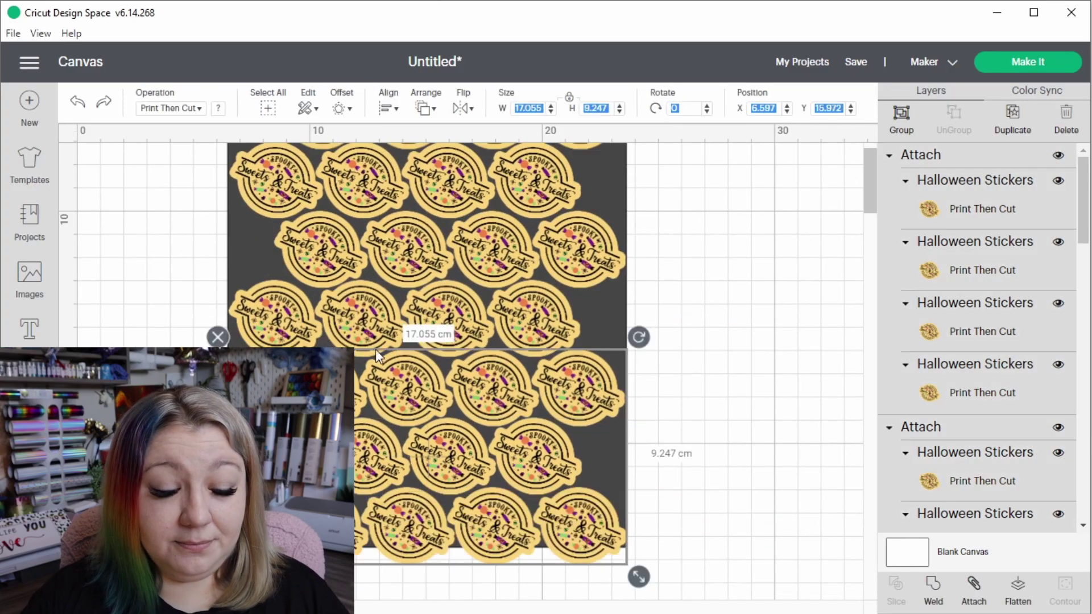
drag(636, 504, 626, 470)
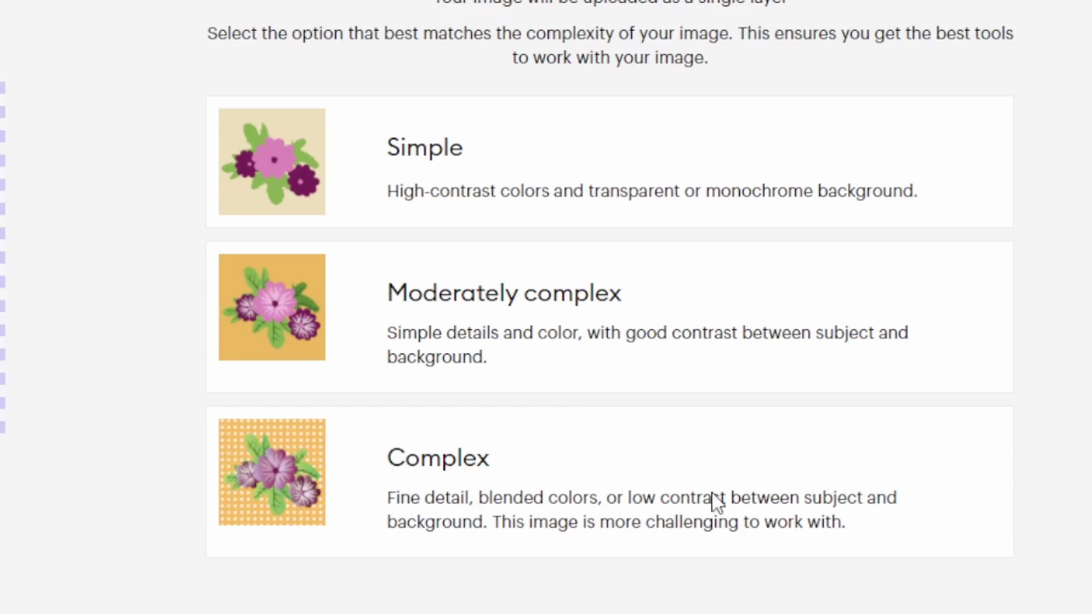
- Choose Complex as the complexity level for the uploaded image
click(668, 481)
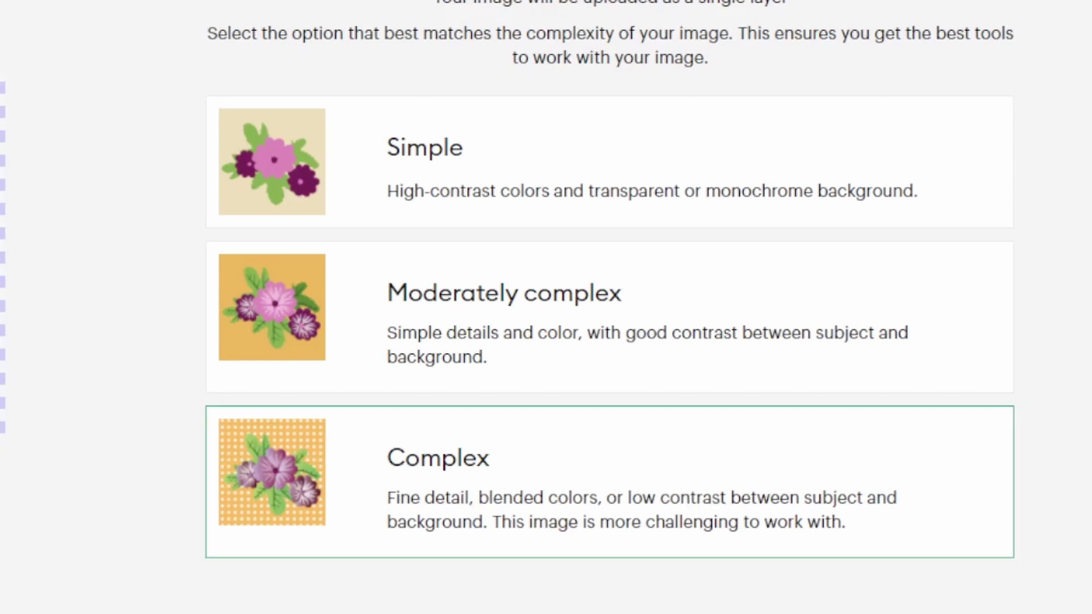